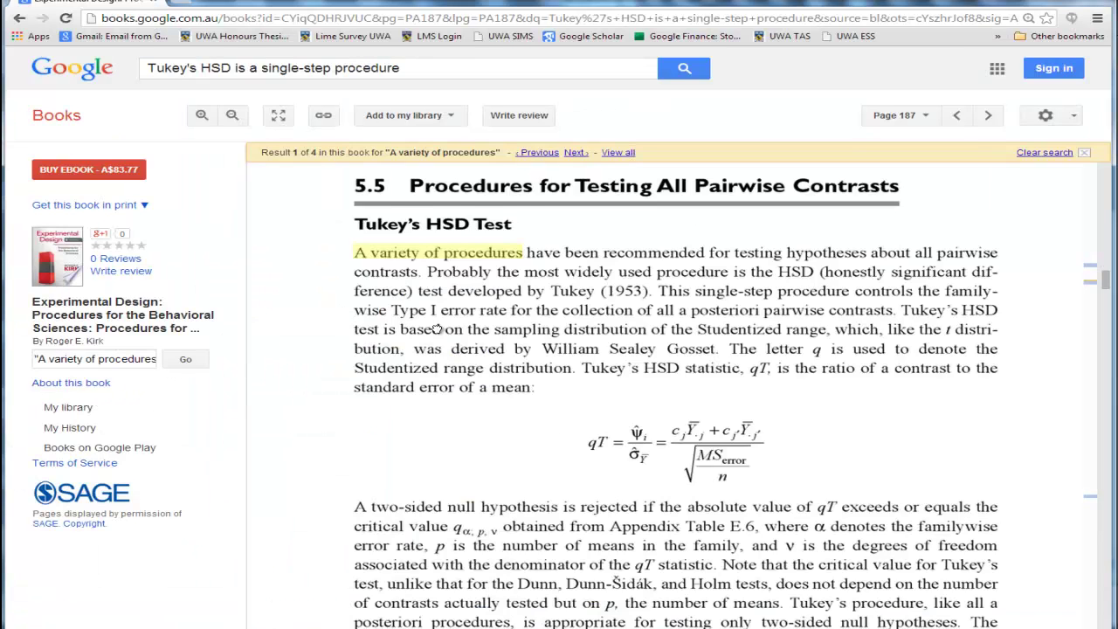
- Review the existing Tukey Multiple Comparisons and homogeneous subsets tables in the output
scroll(437, 329, "down", 3)
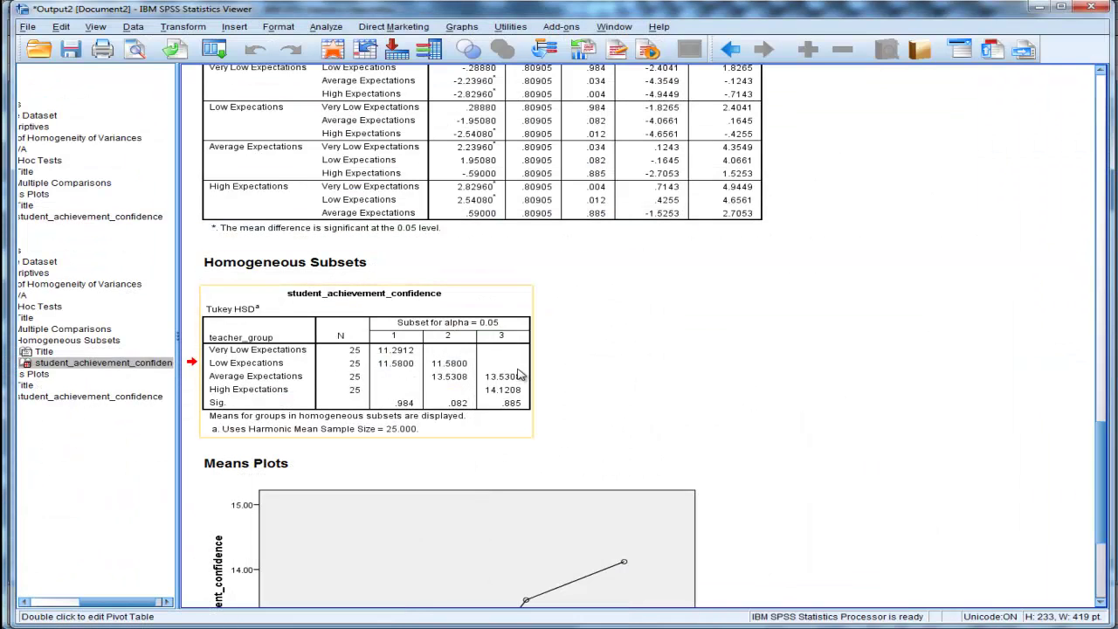
scroll(519, 374, "up", 2)
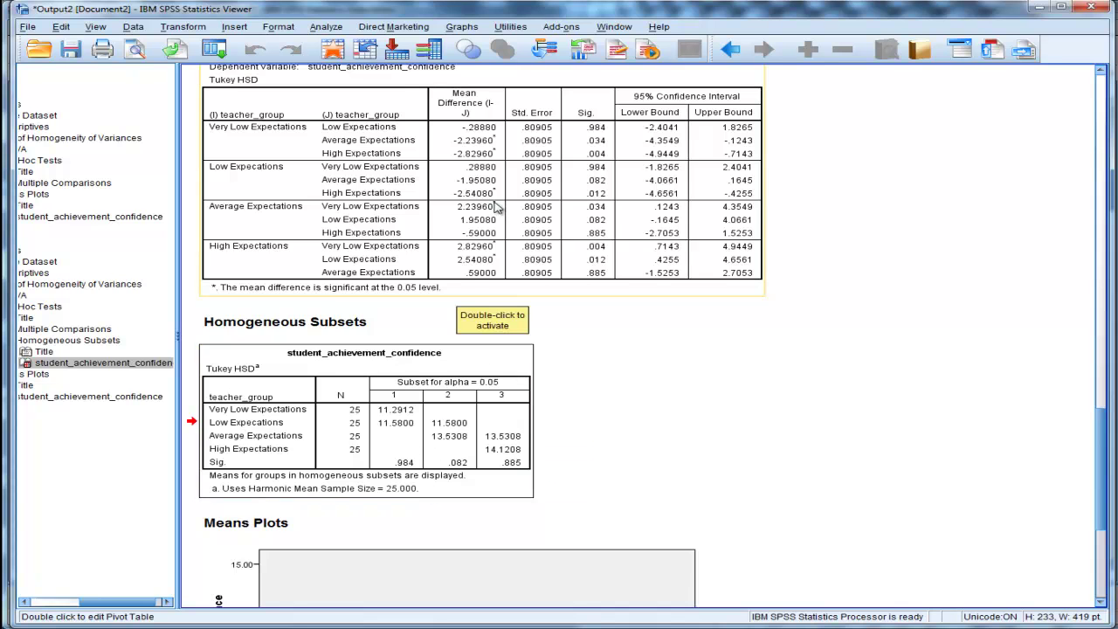
scroll(496, 206, "up", 1)
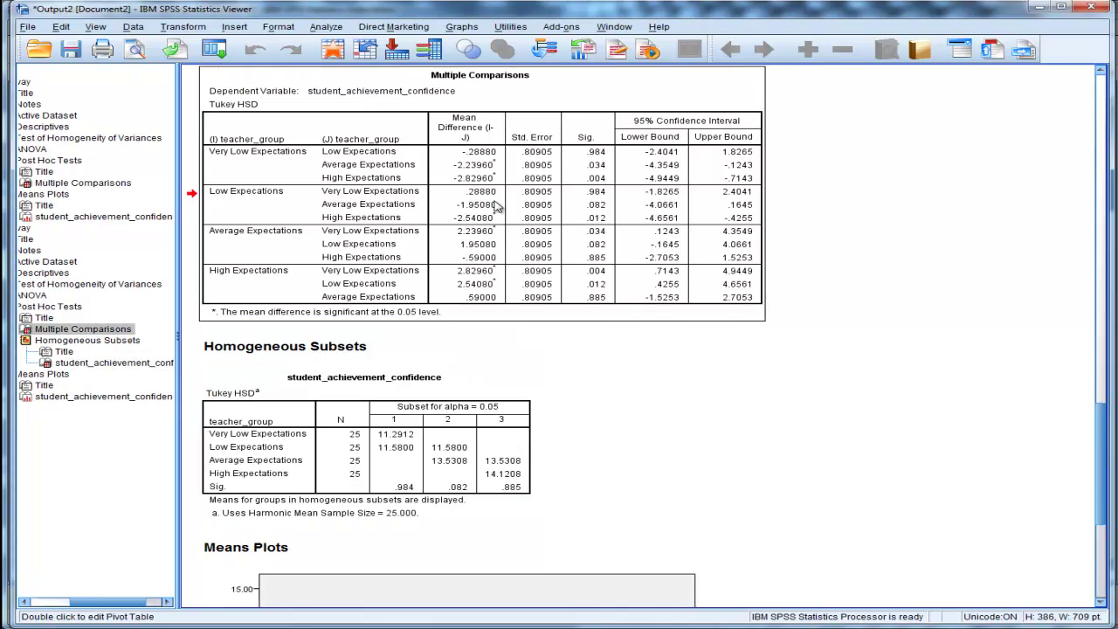
left_click(406, 421)
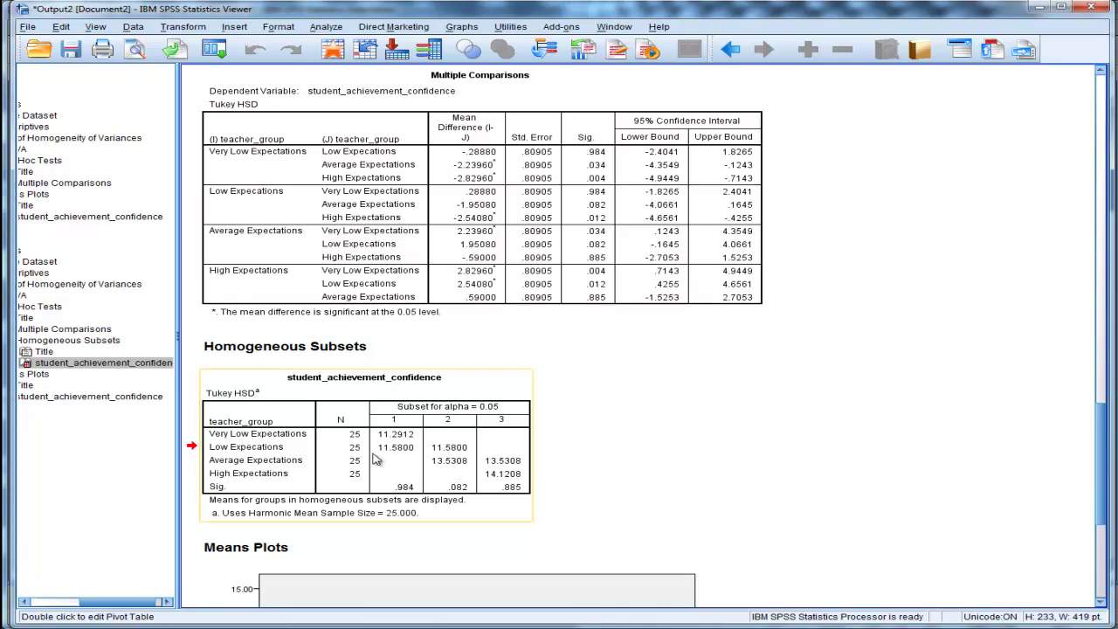
left_click(373, 458)
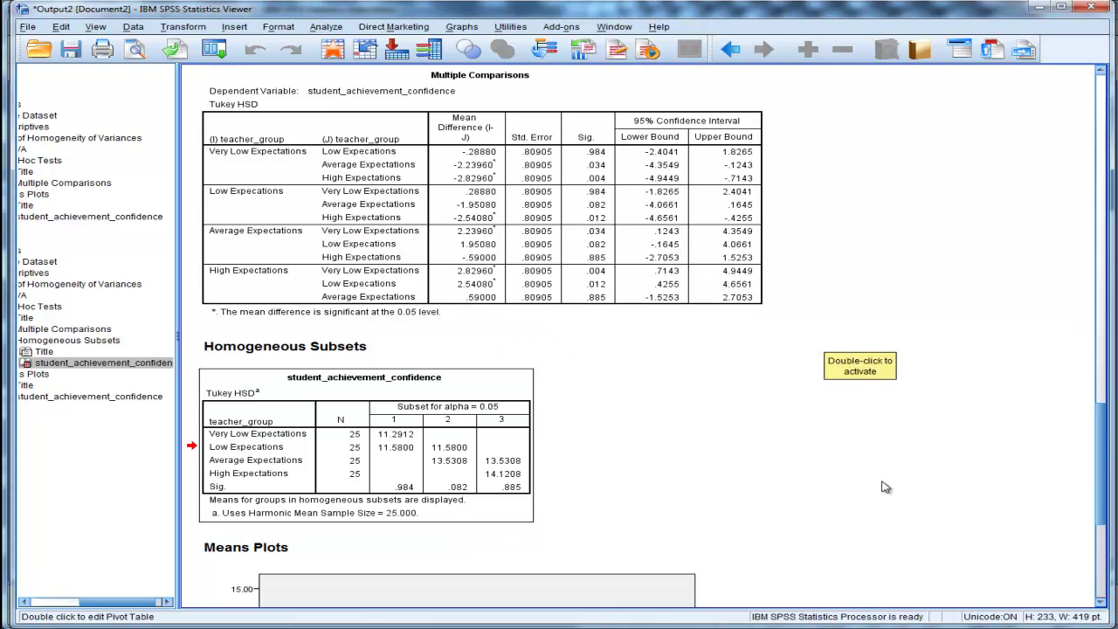
left_click(351, 156)
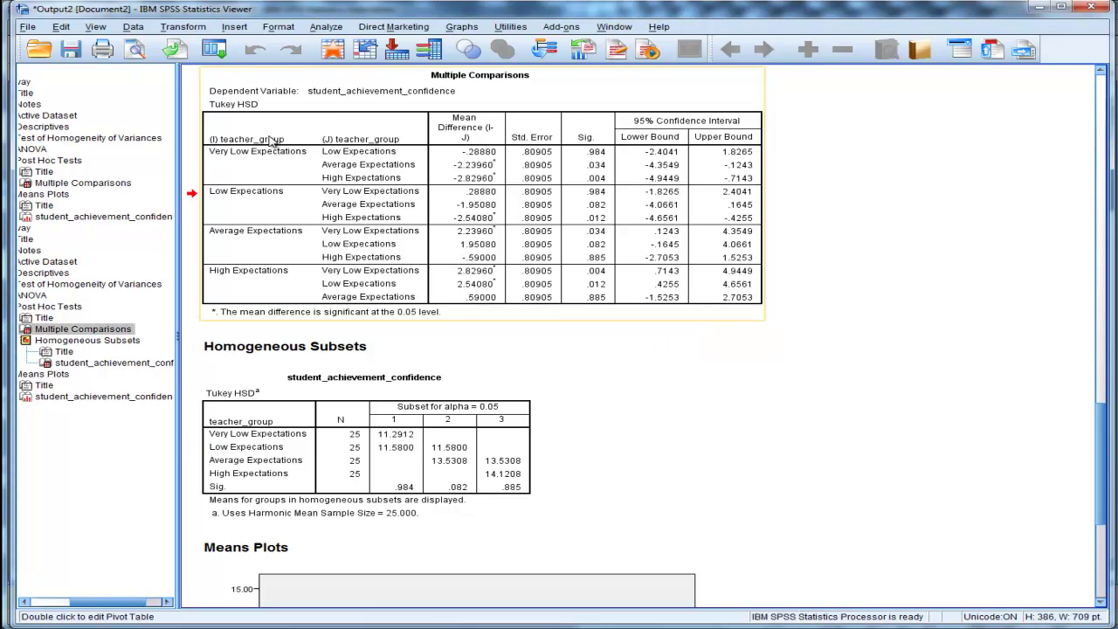
left_click(306, 453)
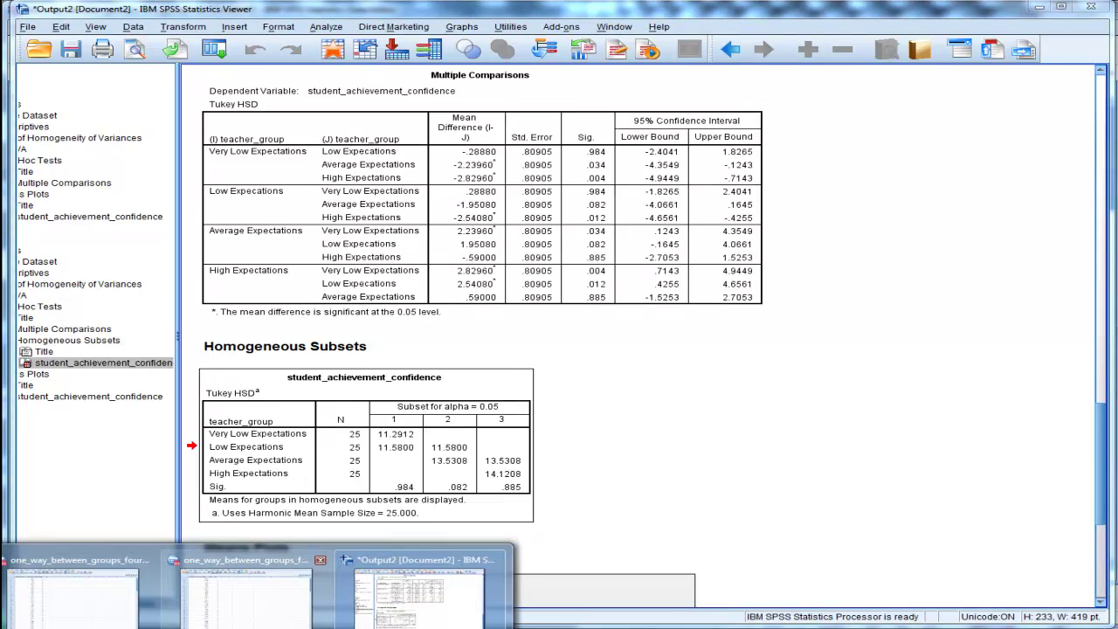
- In the Data Editor, mark row 76, where teacher group 3 begins
left_click(240, 626)
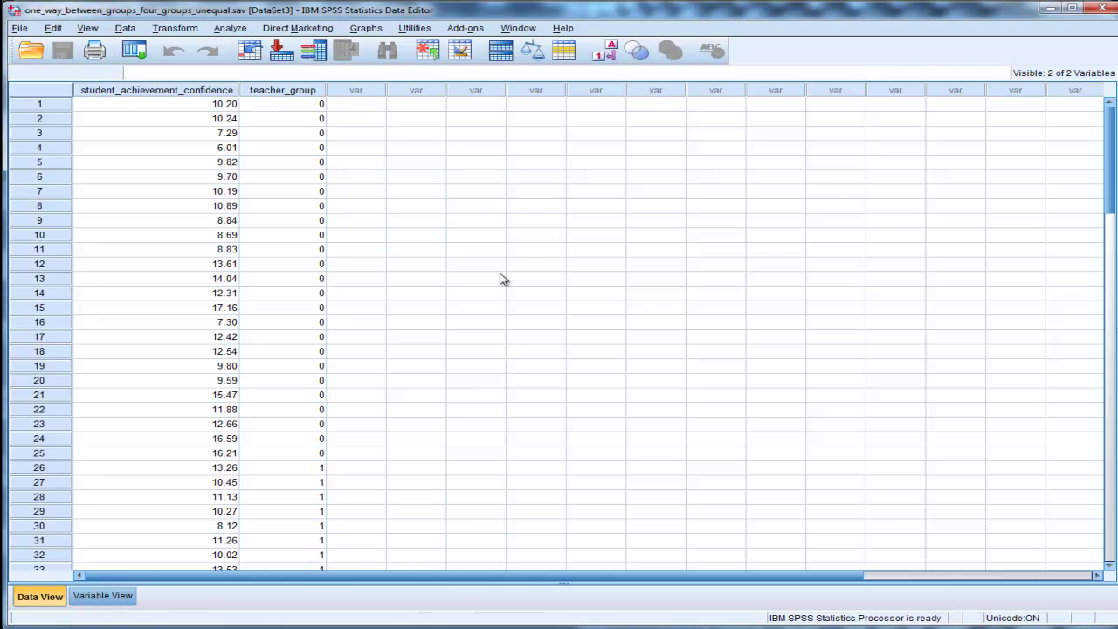
scroll(491, 305, "down", 20)
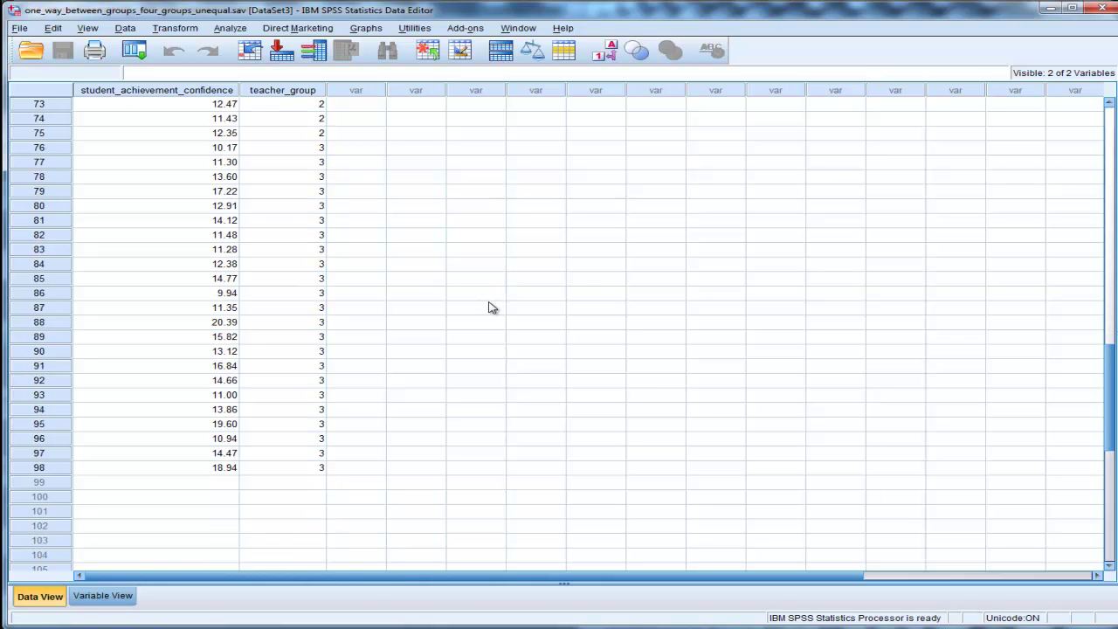
scroll(490, 305, "down", 1)
scroll(476, 305, "up", 1)
scroll(352, 306, "up", 1)
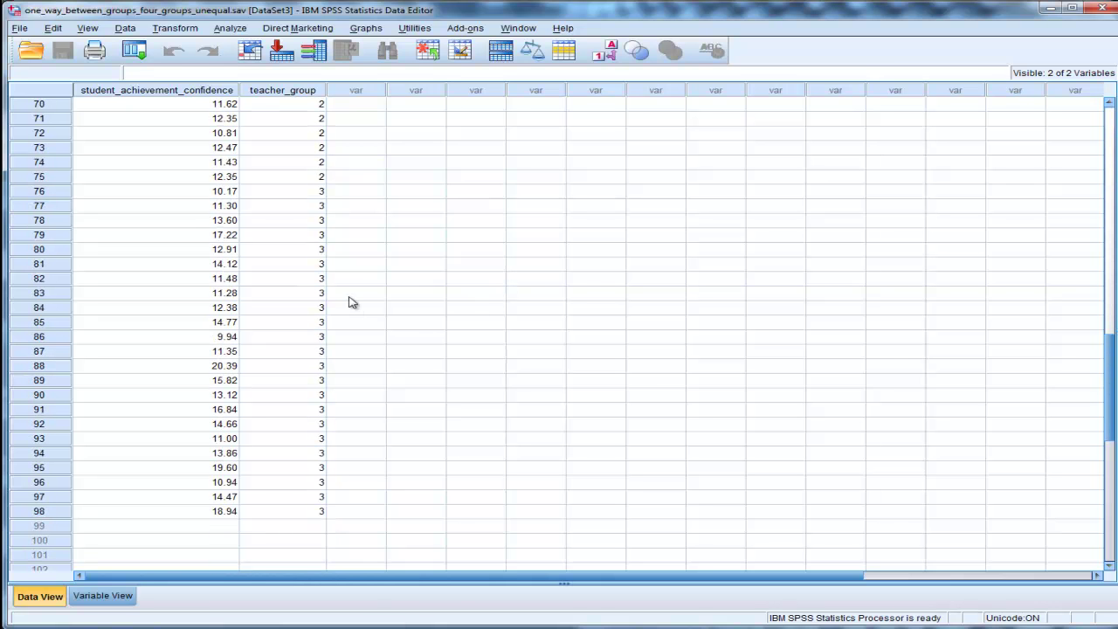
left_click(302, 192)
scroll(504, 270, "up", 4)
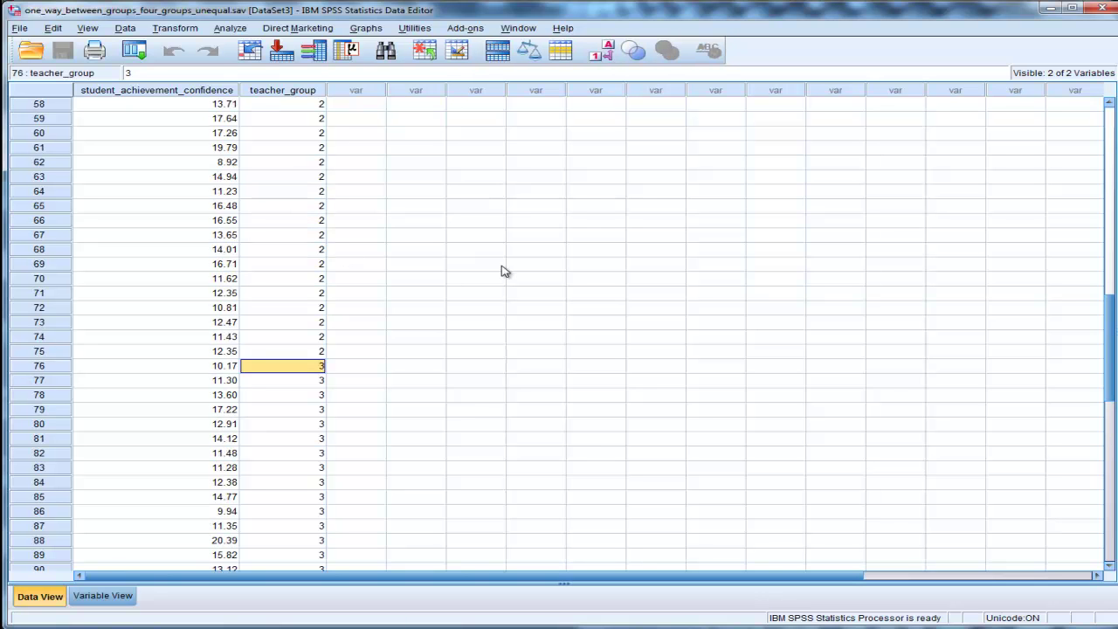
scroll(503, 271, "up", 19)
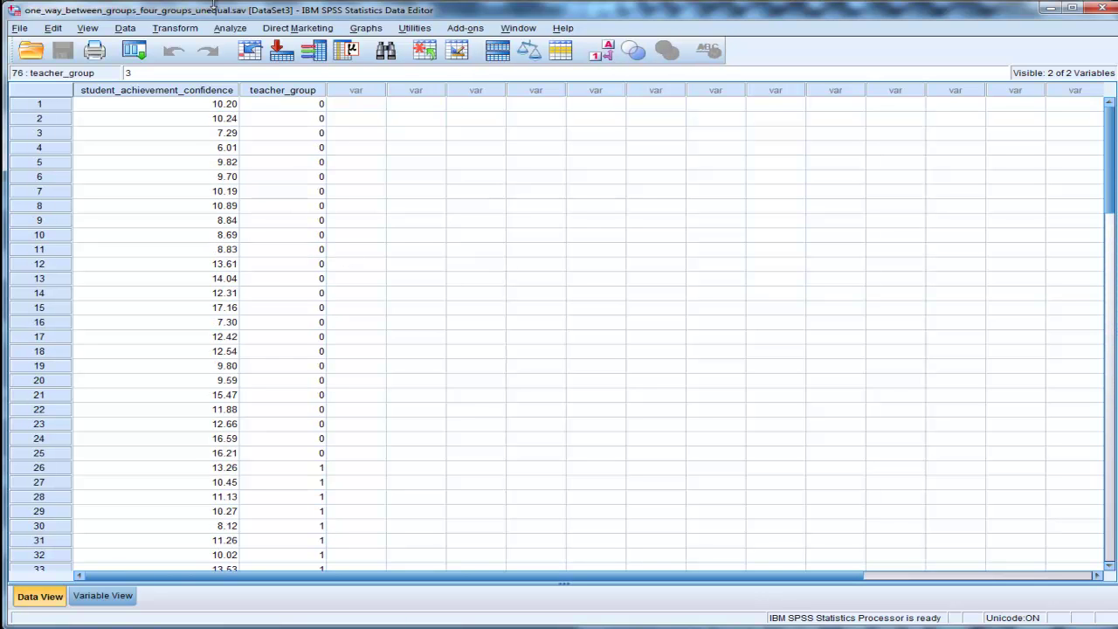
- Run One-Way ANOVA of student_achievement_confidence by teacher_group with Tukey post hoc tests
left_click(229, 28)
mouse_move(302, 92)
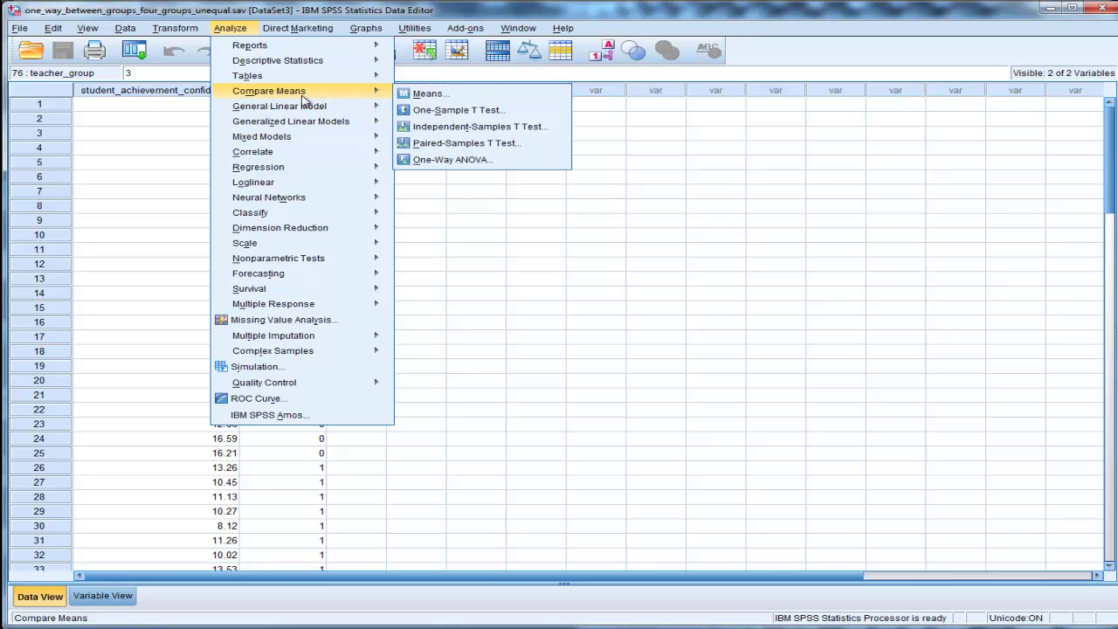
left_click(448, 158)
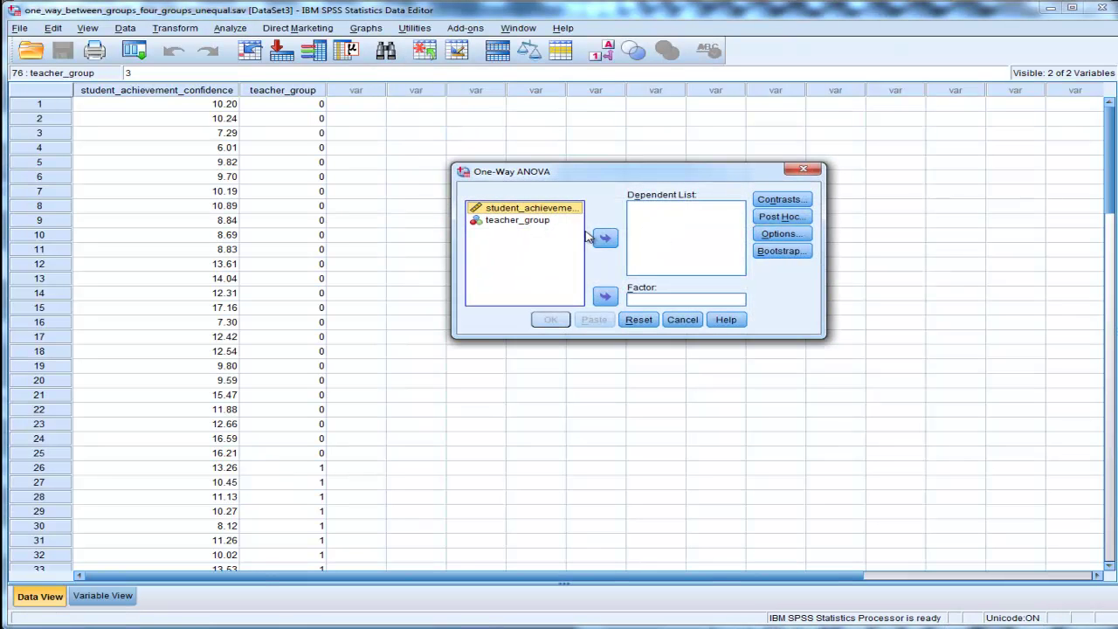
left_click(604, 237)
left_click(534, 210)
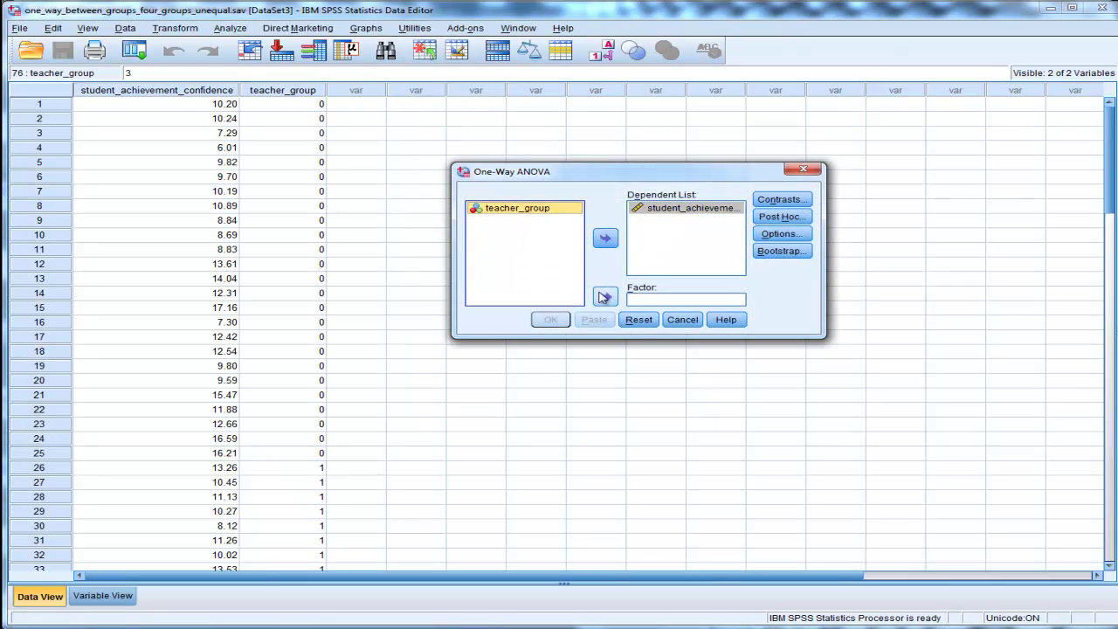
left_click(604, 297)
left_click(759, 219)
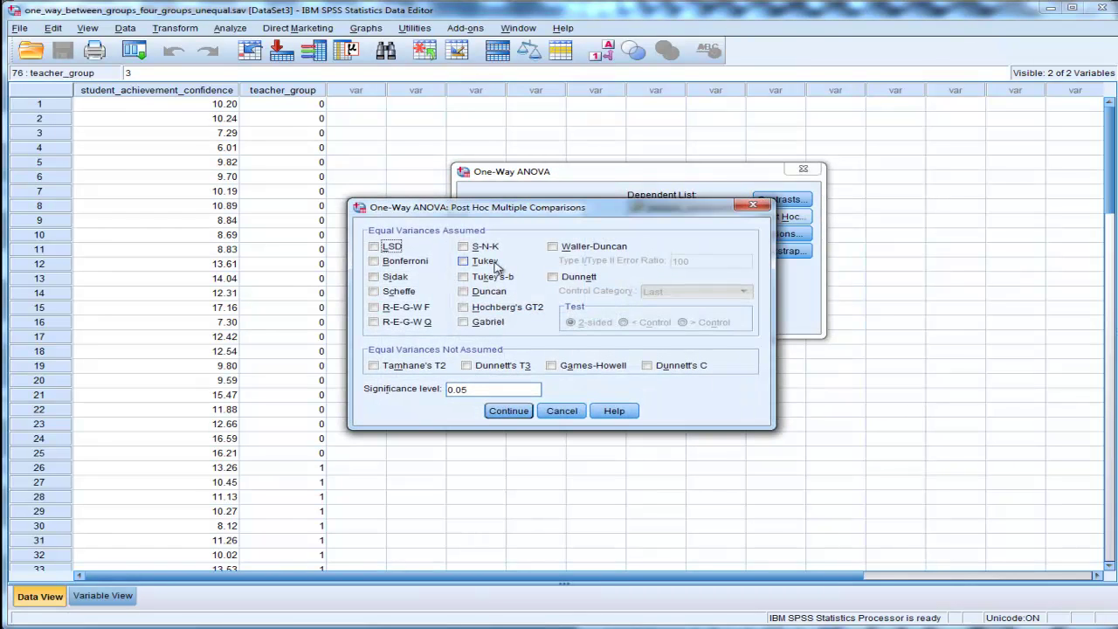
left_click(485, 264)
left_click(508, 410)
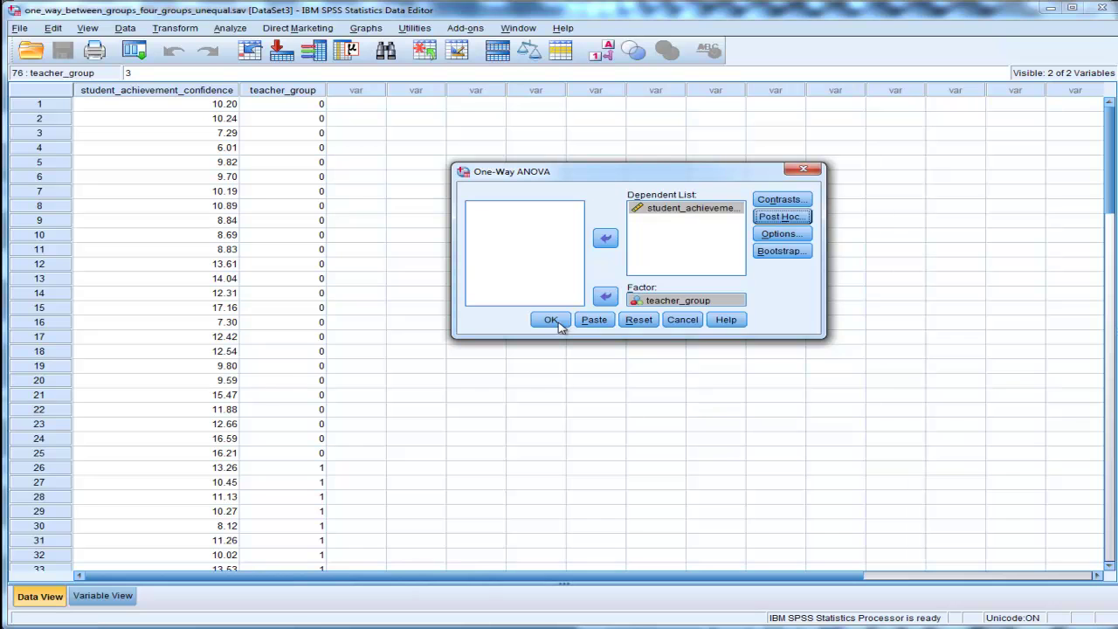
left_click(540, 319)
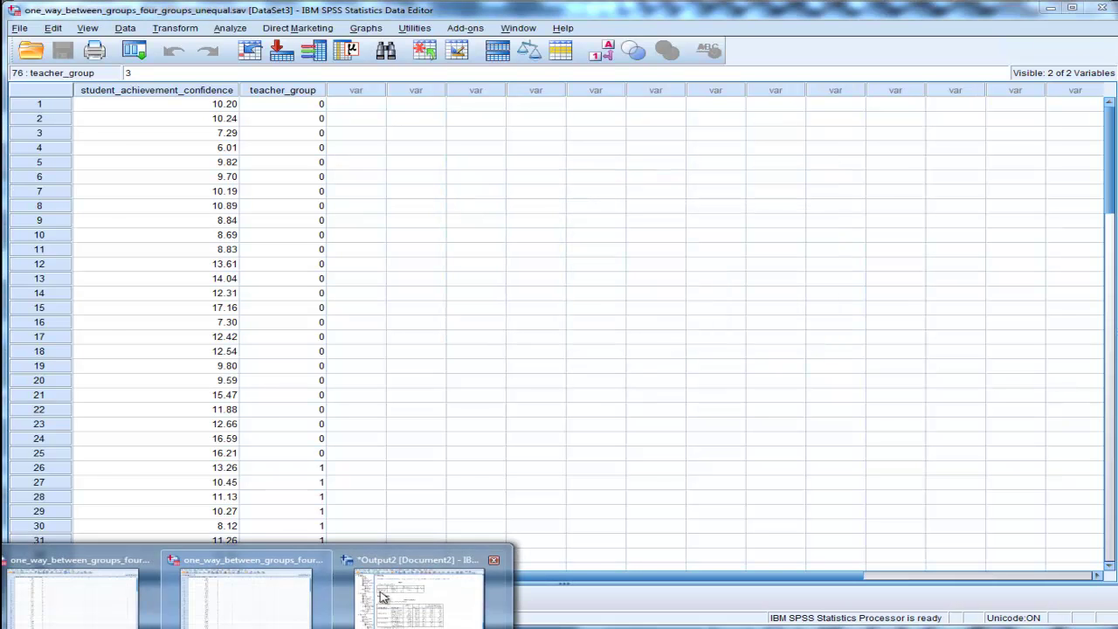
- In the new output, scroll from the ANOVA table to the Tukey homogeneous subsets (harmonic mean 24.468)
left_click(382, 596)
scroll(534, 441, "down", 5)
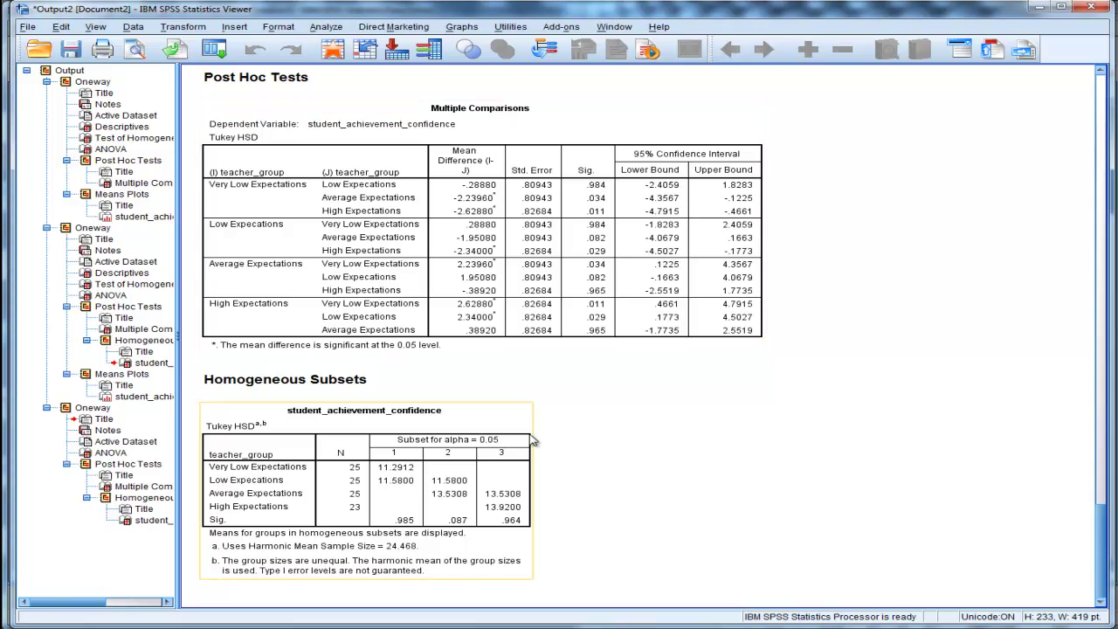
scroll(664, 416, "up", 5)
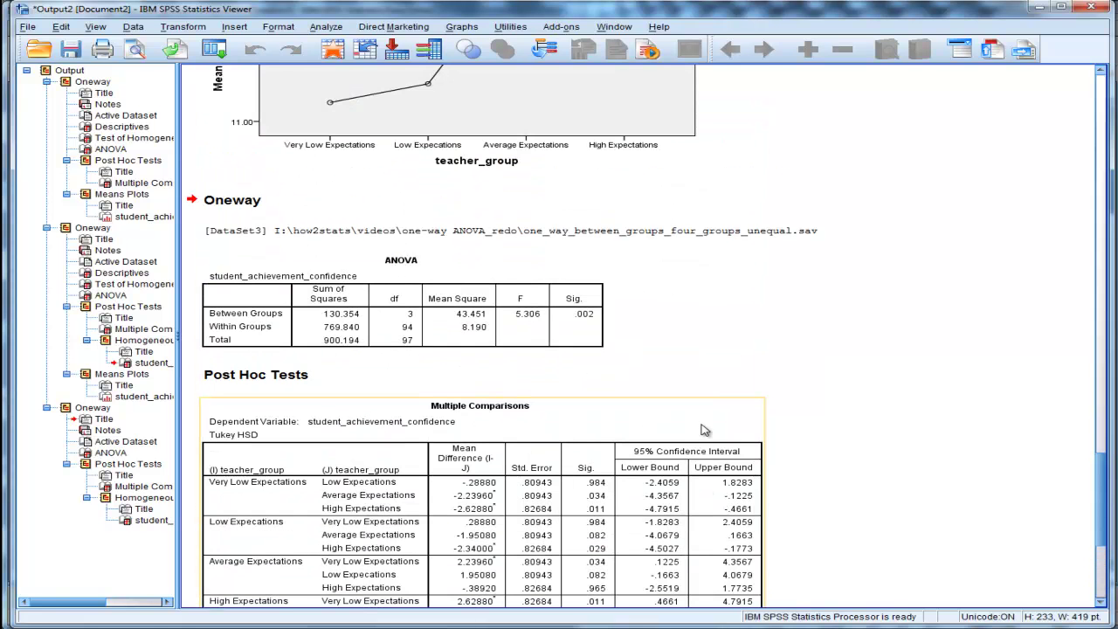
left_click(572, 332)
scroll(518, 358, "down", 3)
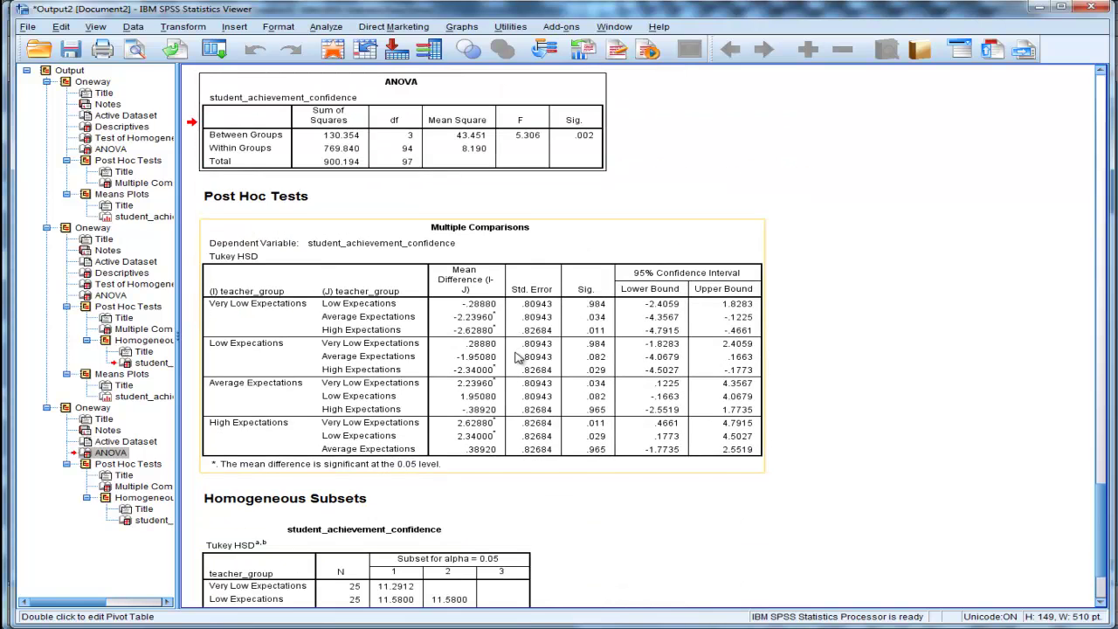
scroll(517, 358, "down", 2)
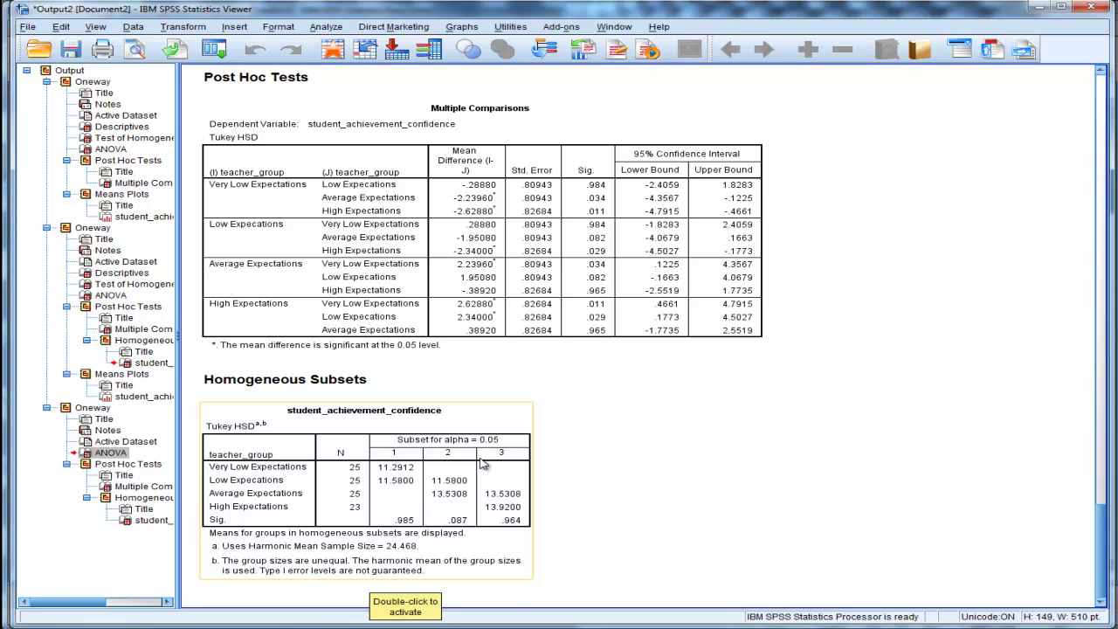
left_click(469, 324)
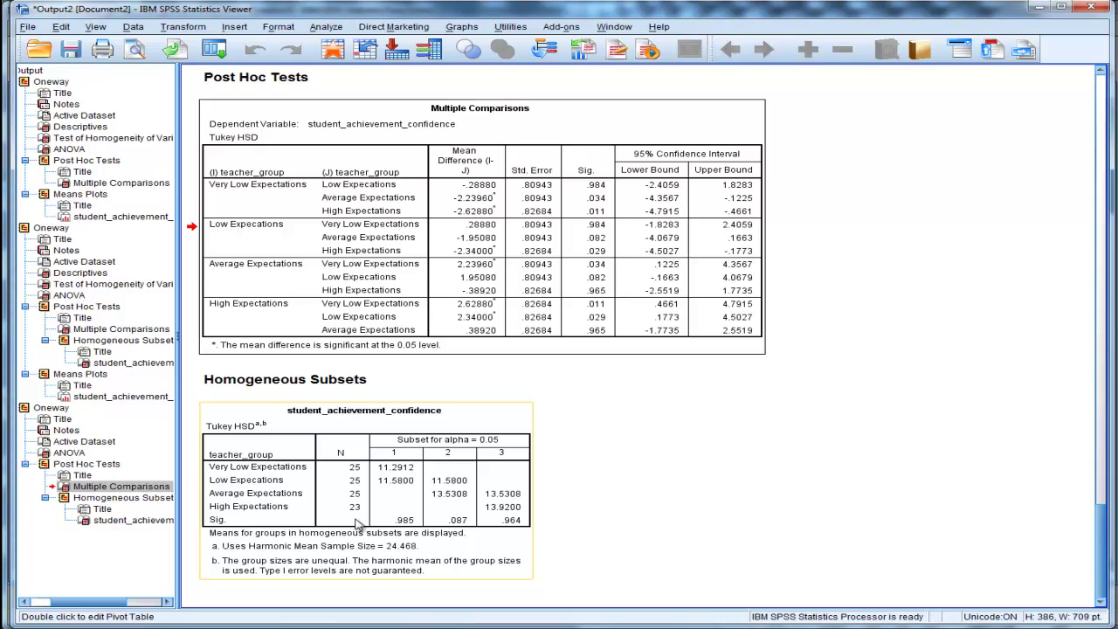
left_click(355, 513)
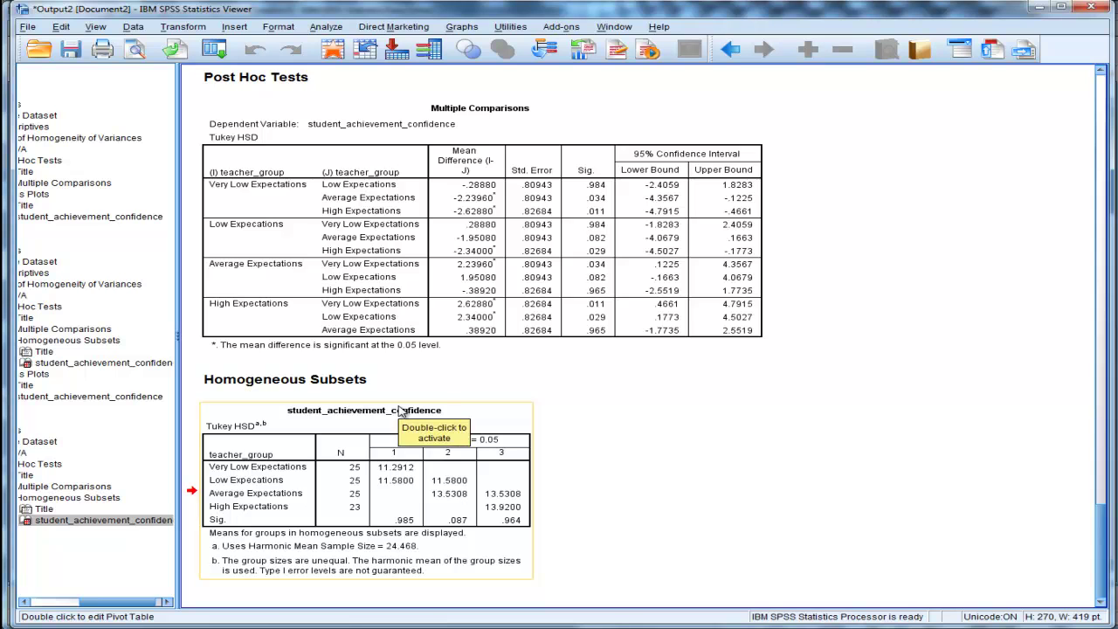
left_click(521, 272)
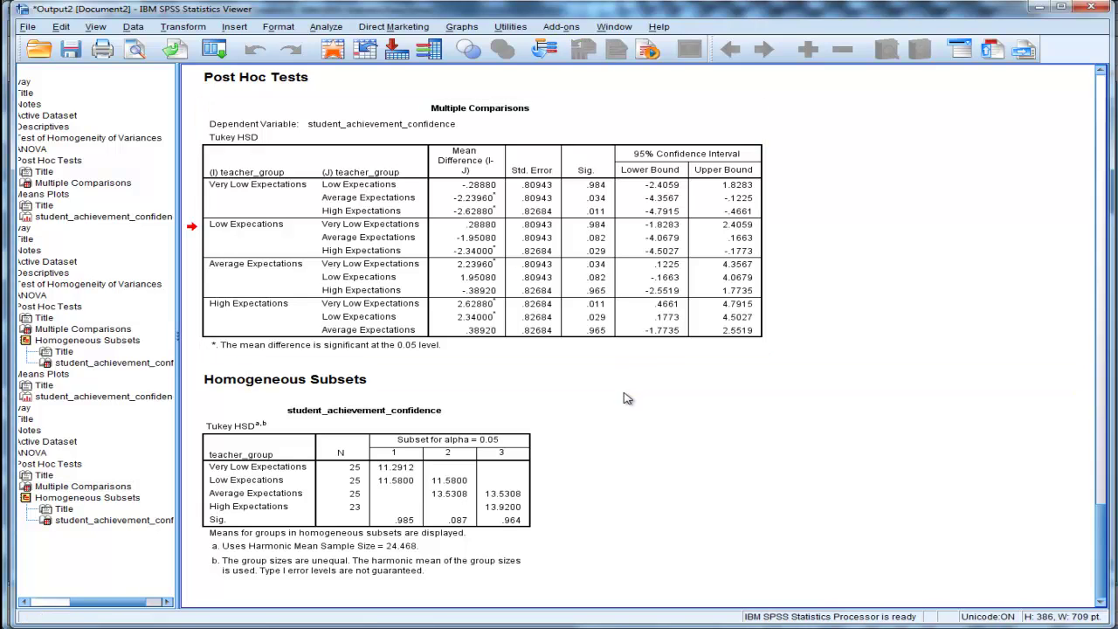
left_click(441, 441)
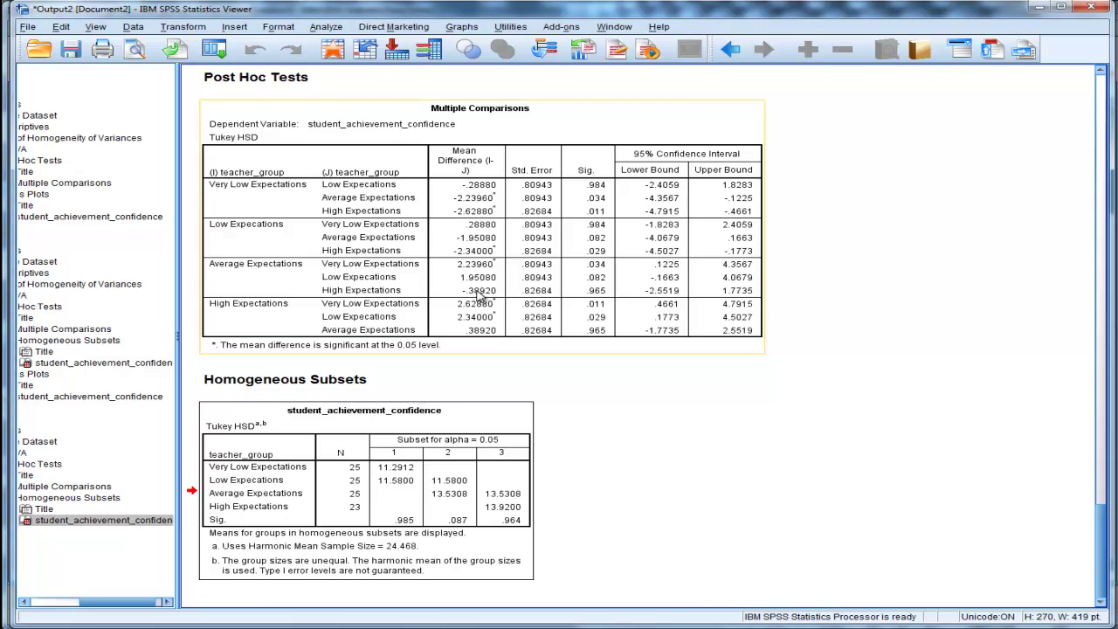
scroll(479, 298, "up", 3)
scroll(478, 297, "up", 1)
scroll(478, 298, "down", 4)
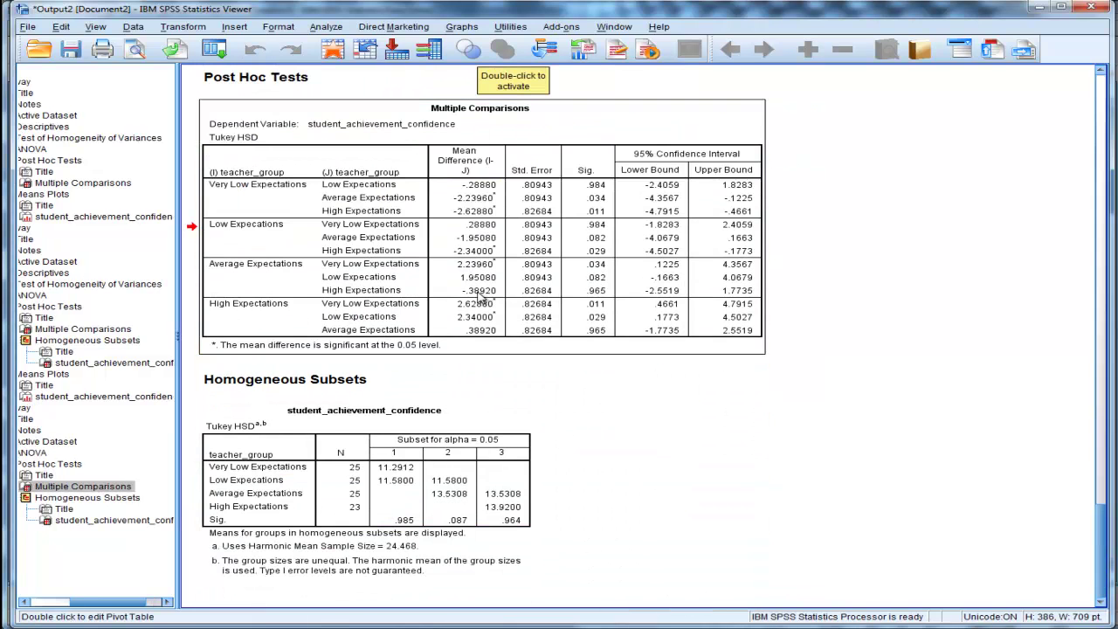
scroll(478, 297, "up", 2)
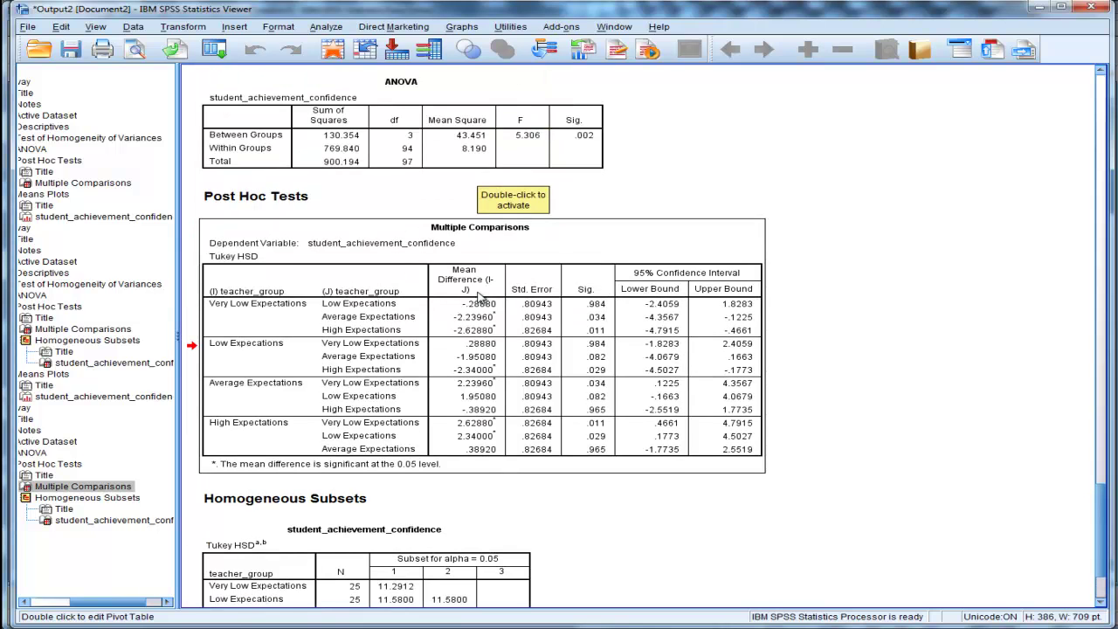
scroll(479, 298, "up", 2)
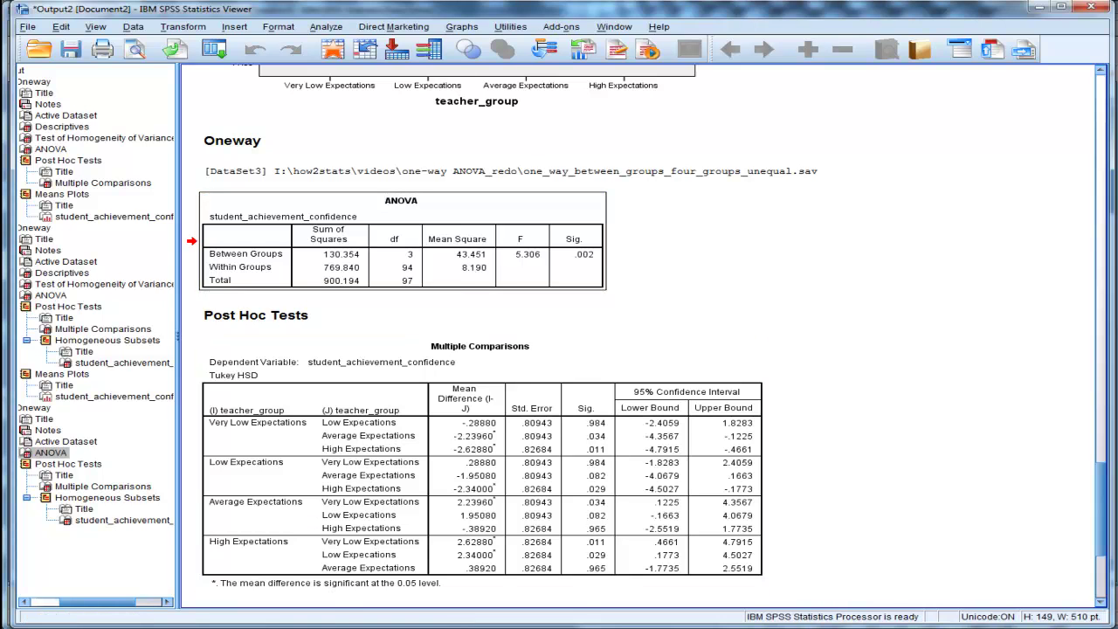
- Bring up the data grid, then open the One-Way ANOVA dialog and dismiss it
left_click(559, 568)
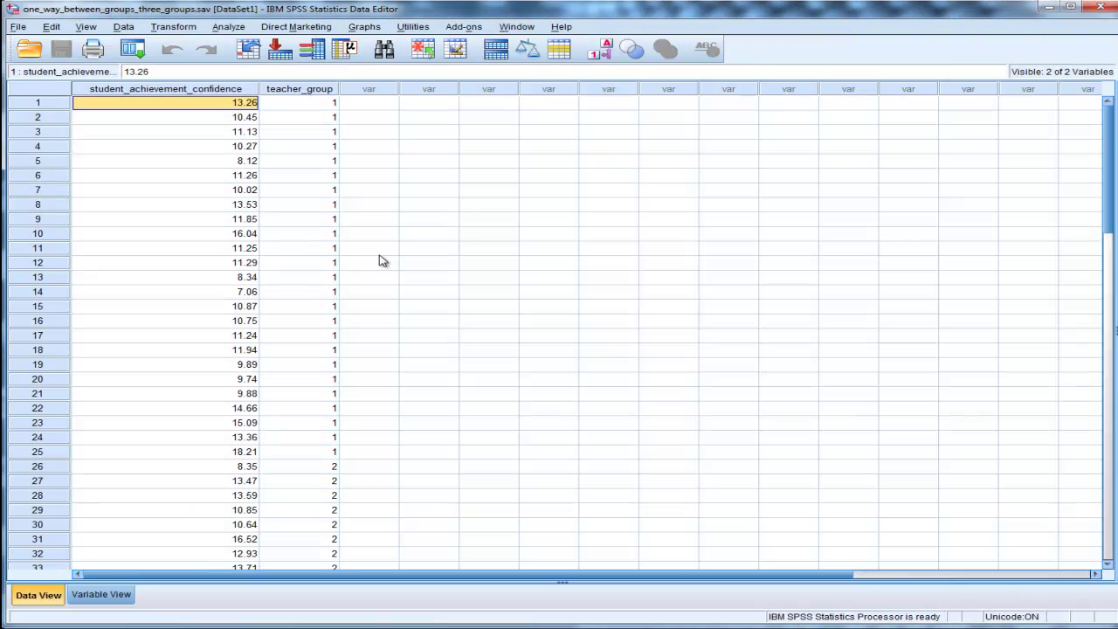
scroll(316, 178, "down", 13)
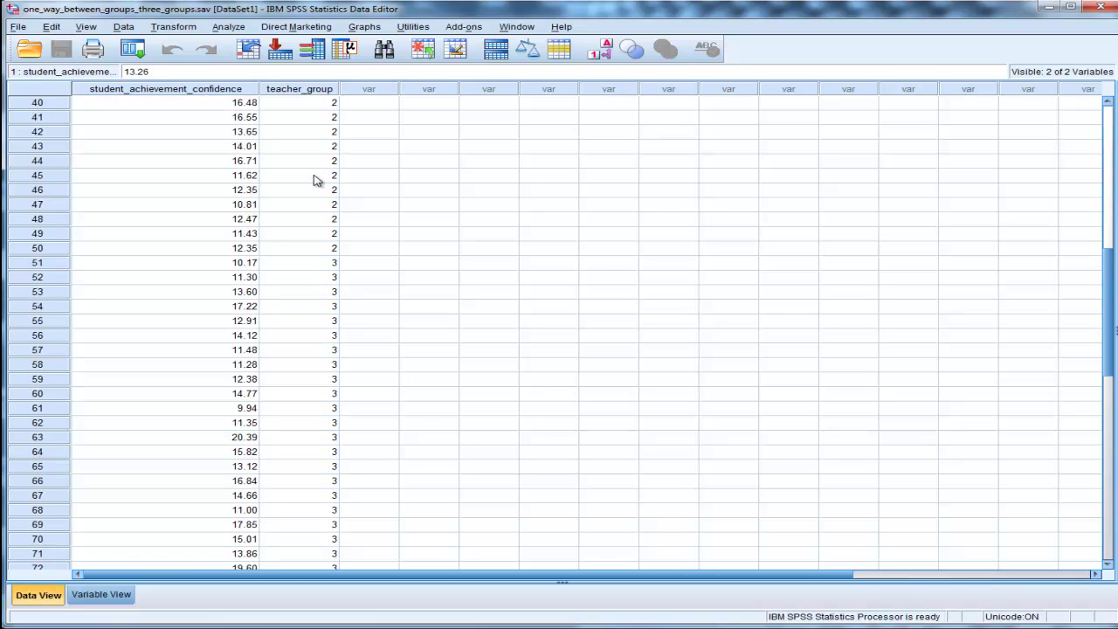
scroll(316, 181, "up", 13)
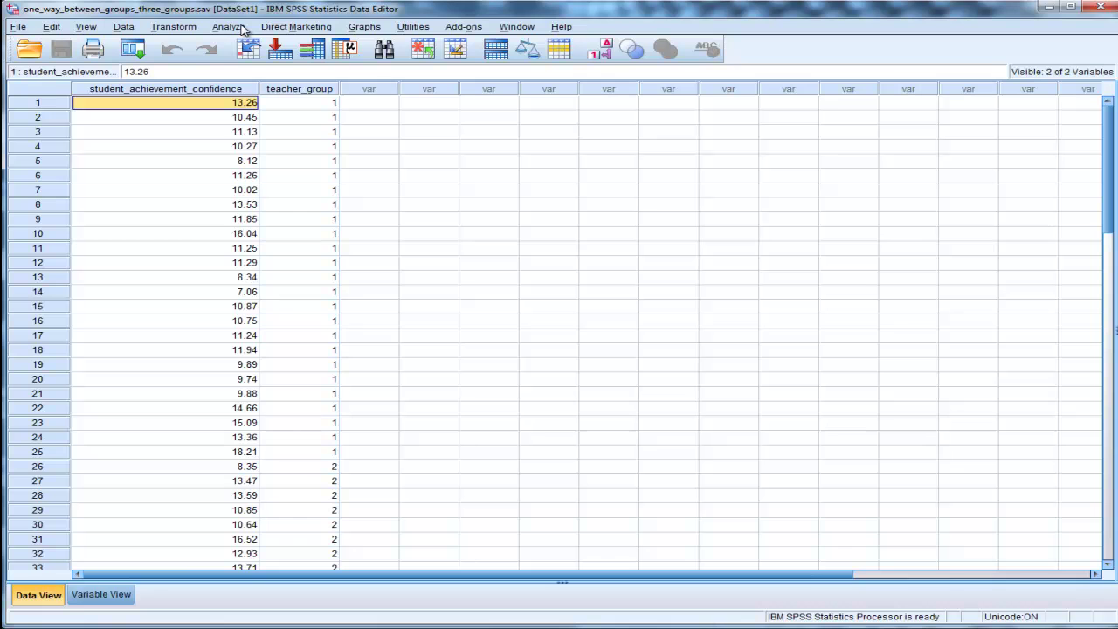
left_click(232, 27)
mouse_move(297, 91)
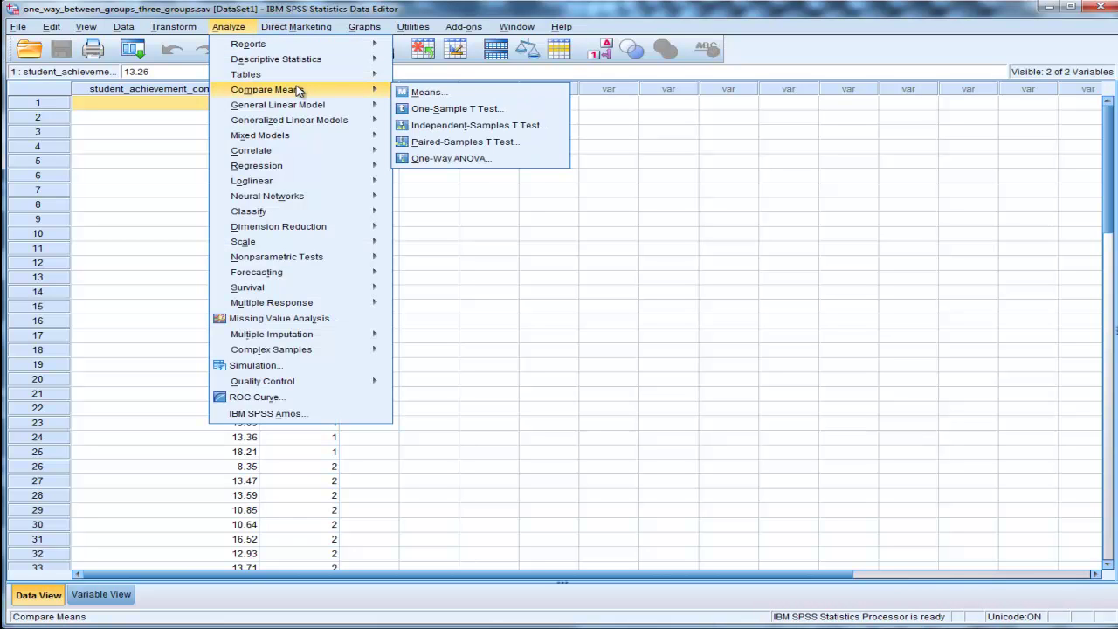
left_click(411, 160)
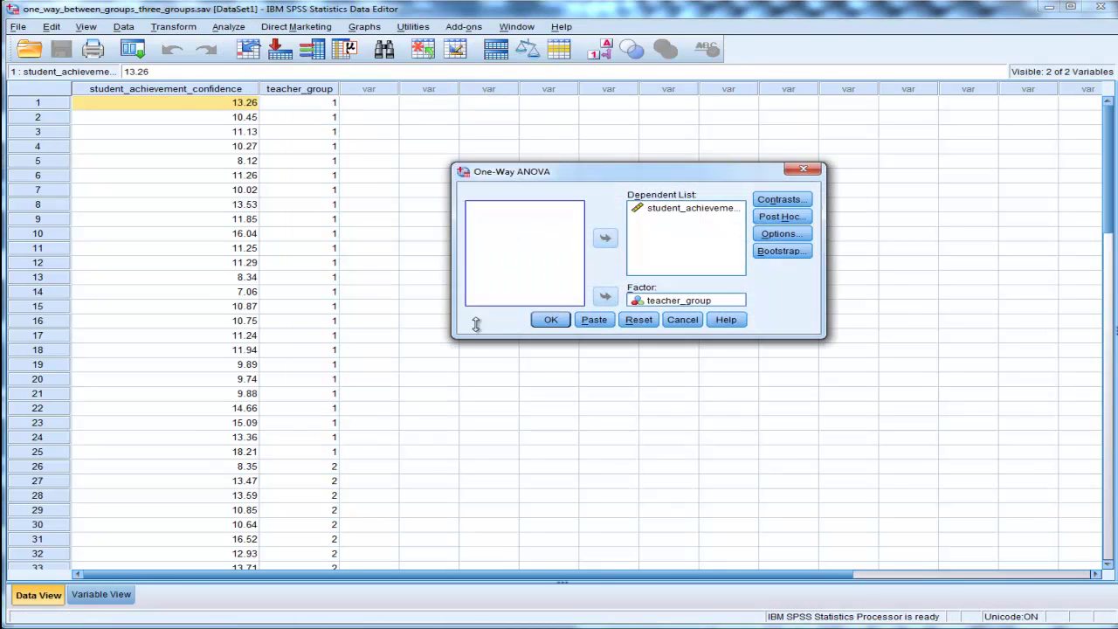
left_click(540, 320)
scroll(540, 320, "down", 4)
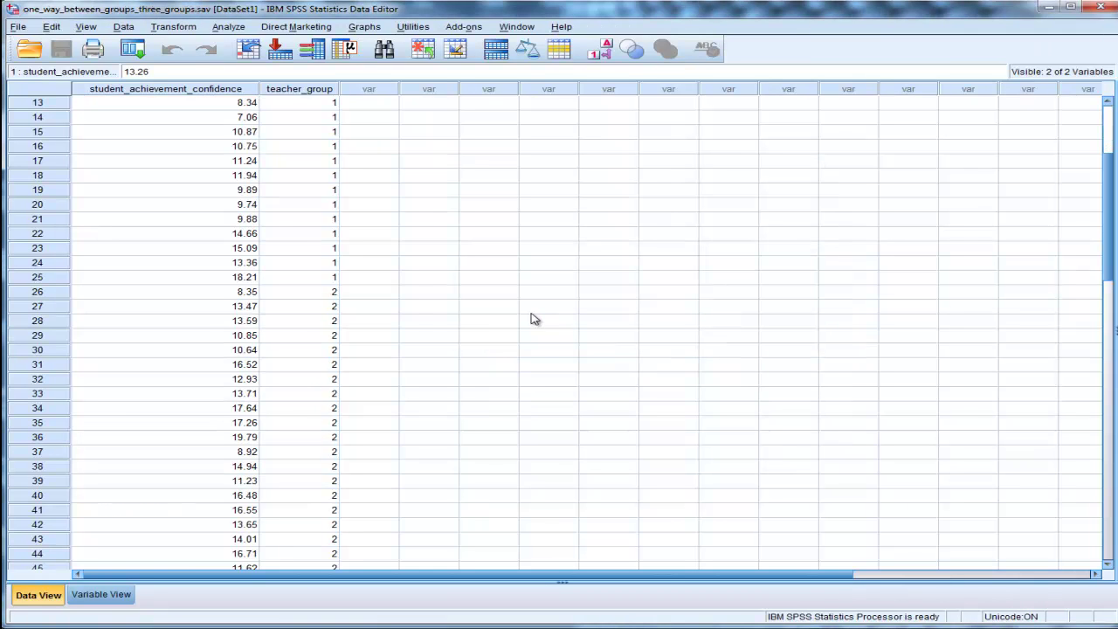
- Reopen One-Way ANOVA, view its Options without changes, and close the dialog
left_click(225, 28)
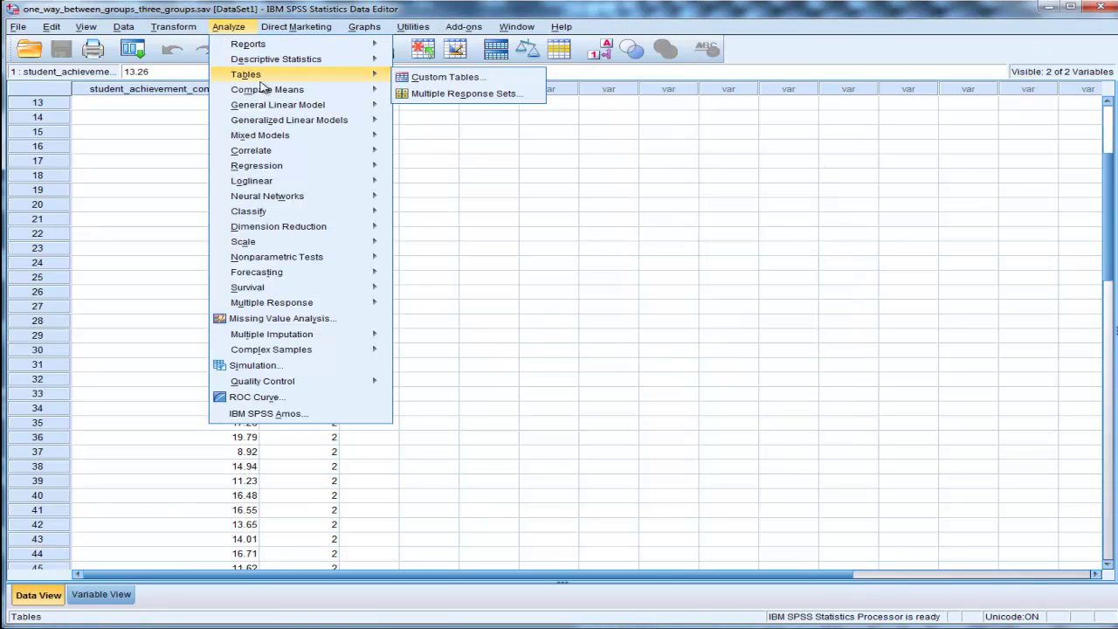
mouse_move(271, 91)
left_click(441, 155)
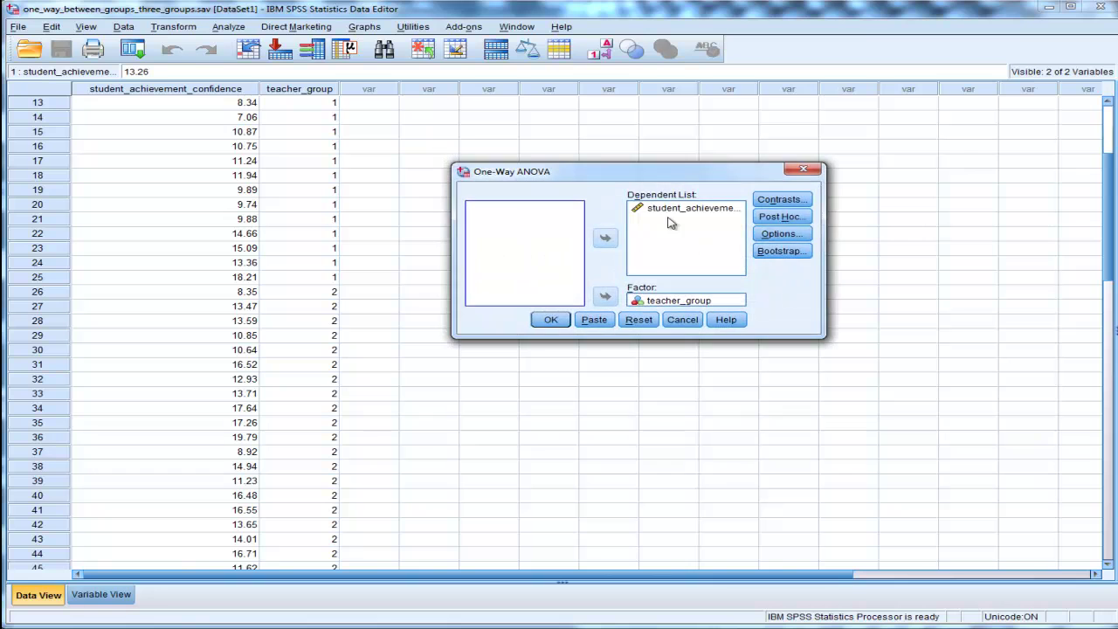
left_click(778, 234)
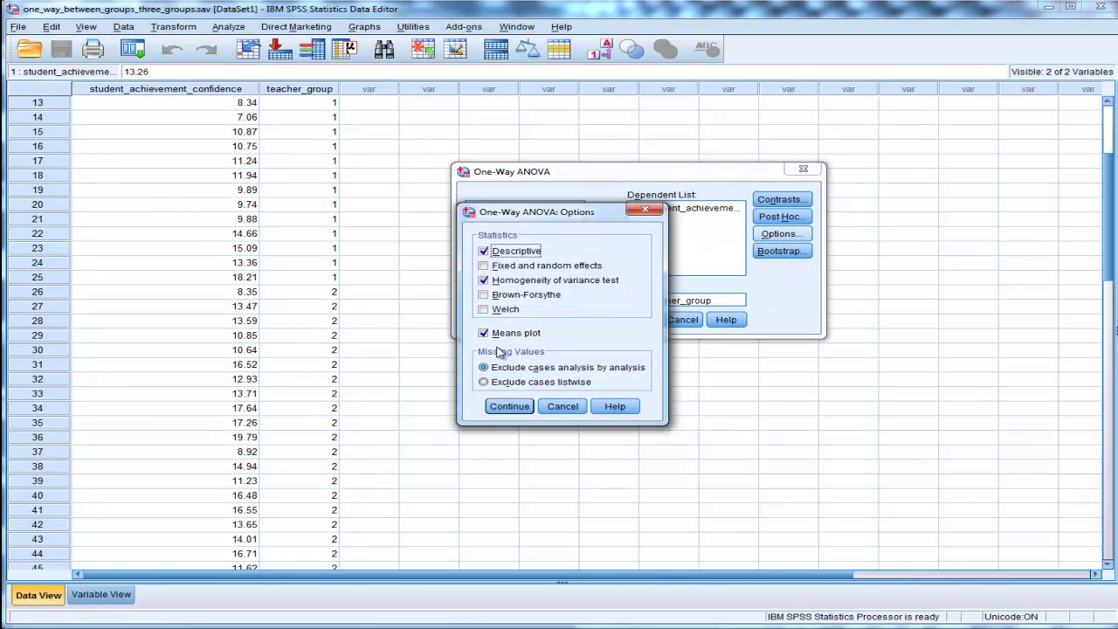
left_click(509, 406)
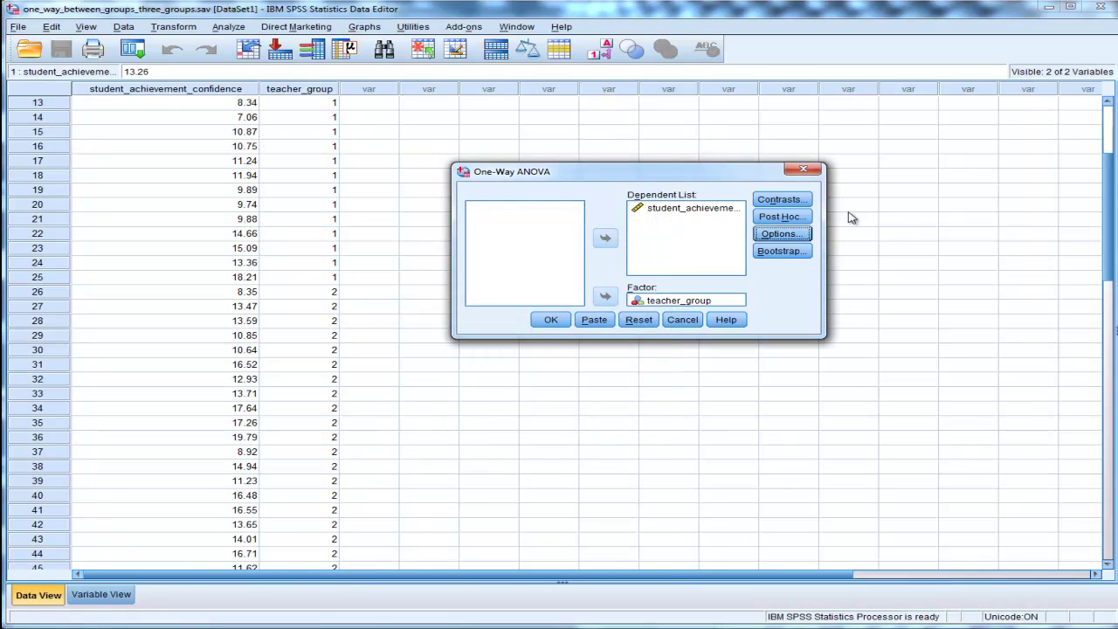
left_click(803, 169)
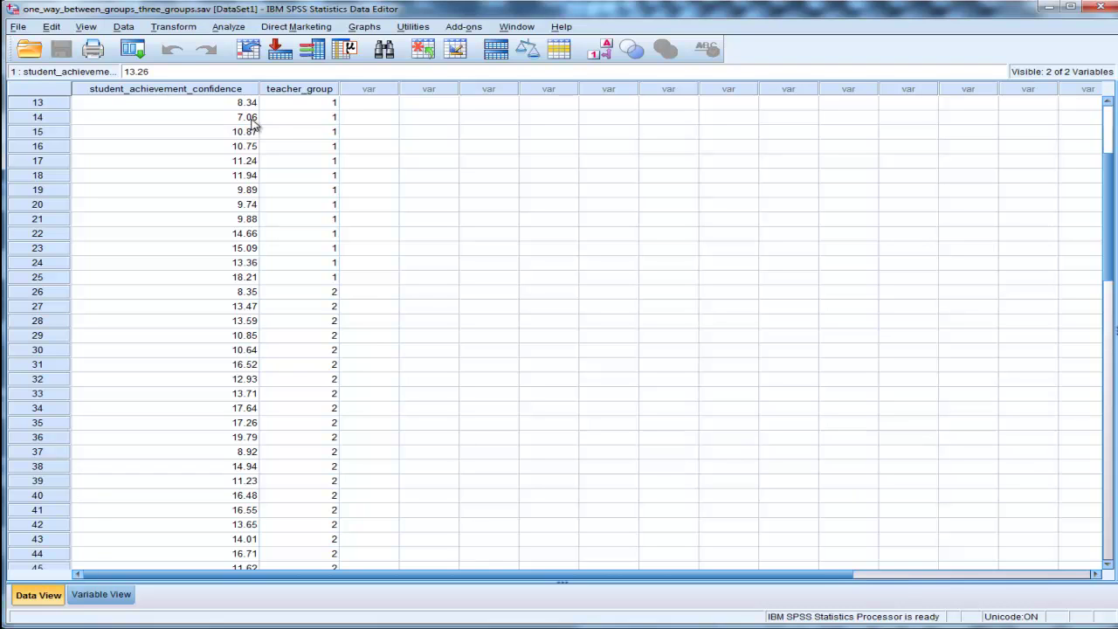
- Open GLM Univariate, make student_achievement_confidence the dependent variable, and select teacher_group
left_click(228, 27)
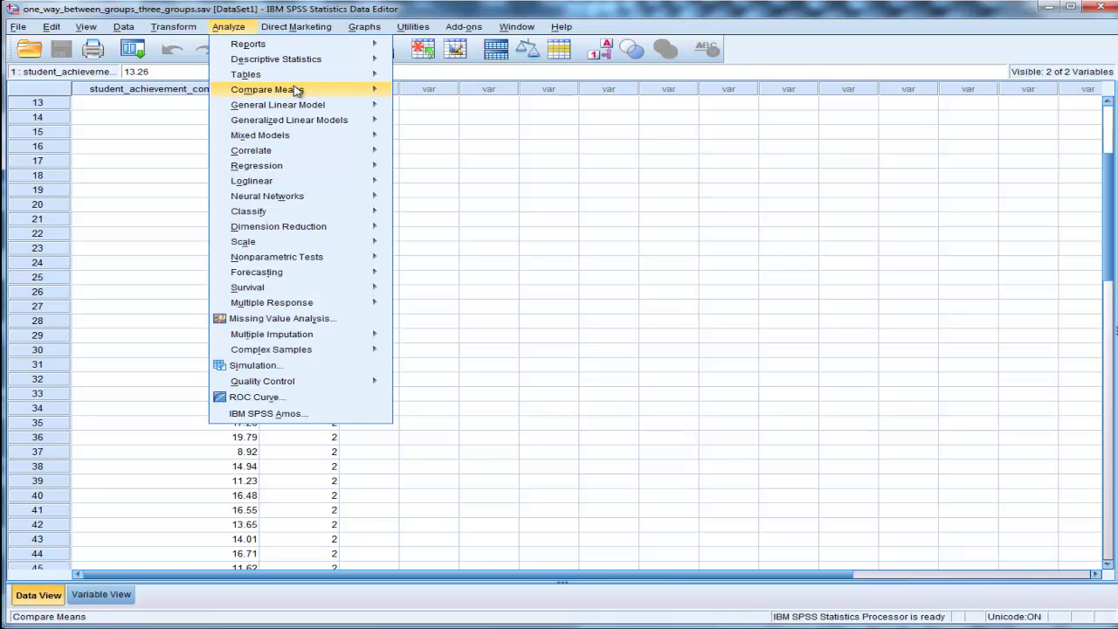
mouse_move(292, 90)
mouse_move(335, 110)
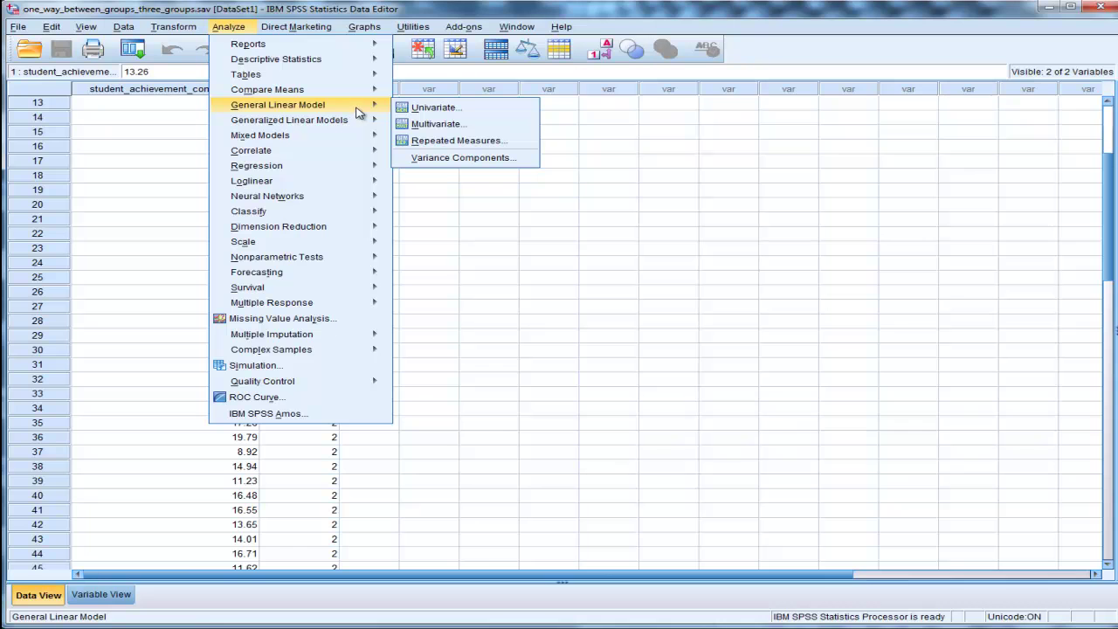
left_click(407, 108)
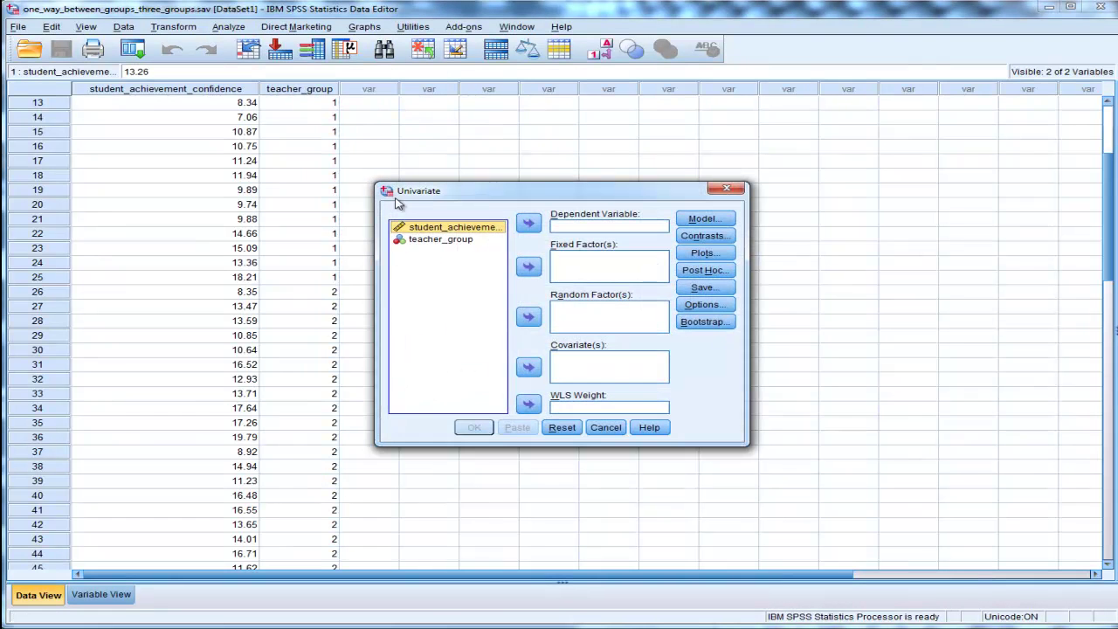
left_click(528, 224)
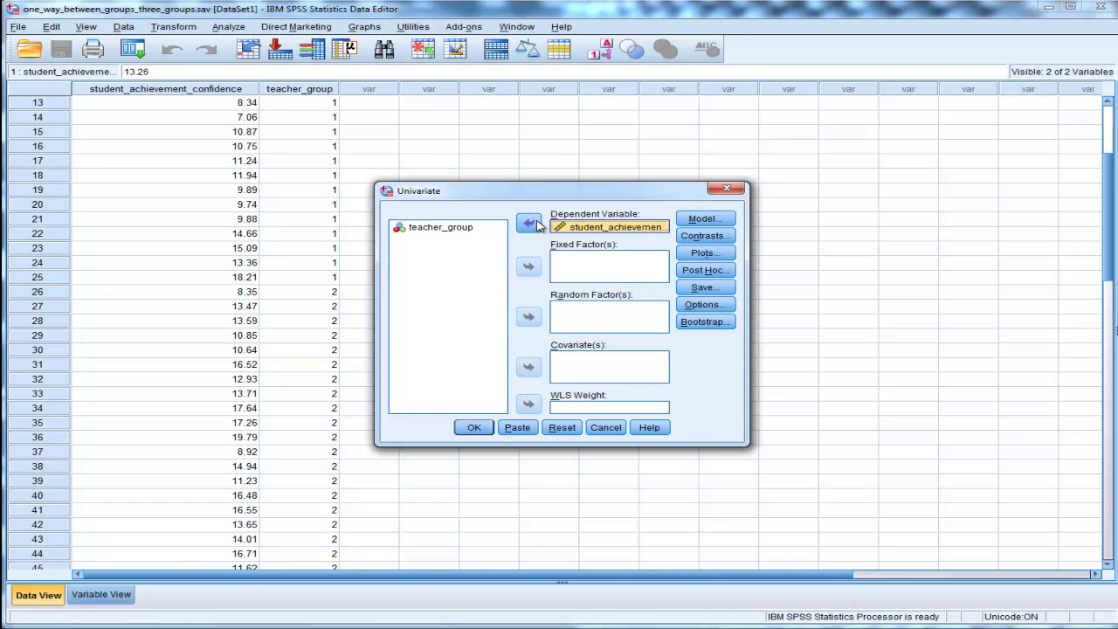
left_click(430, 233)
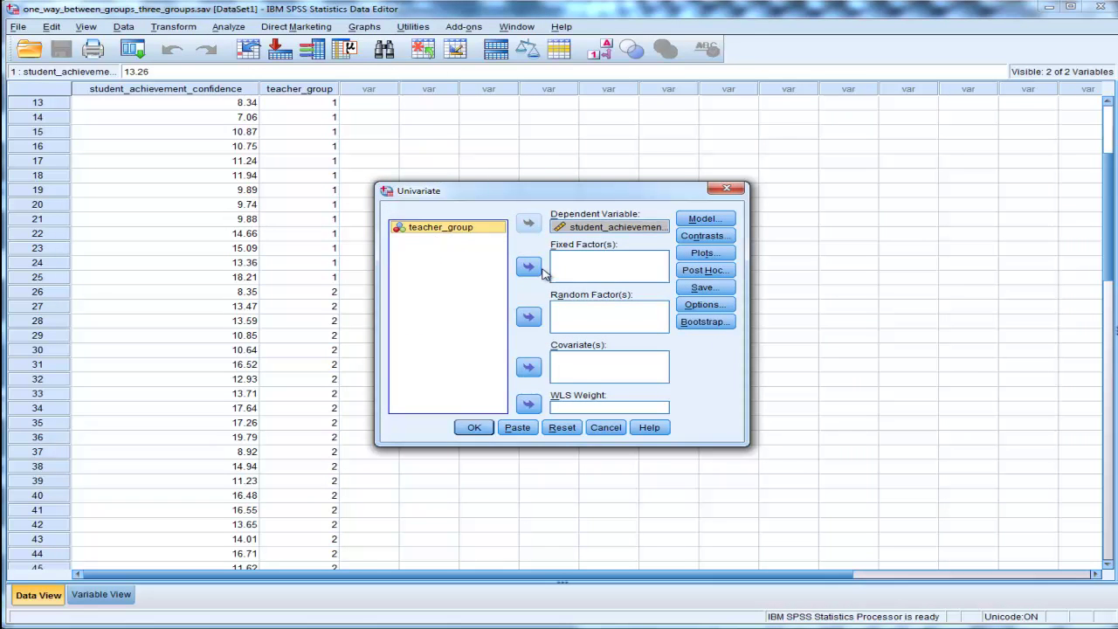